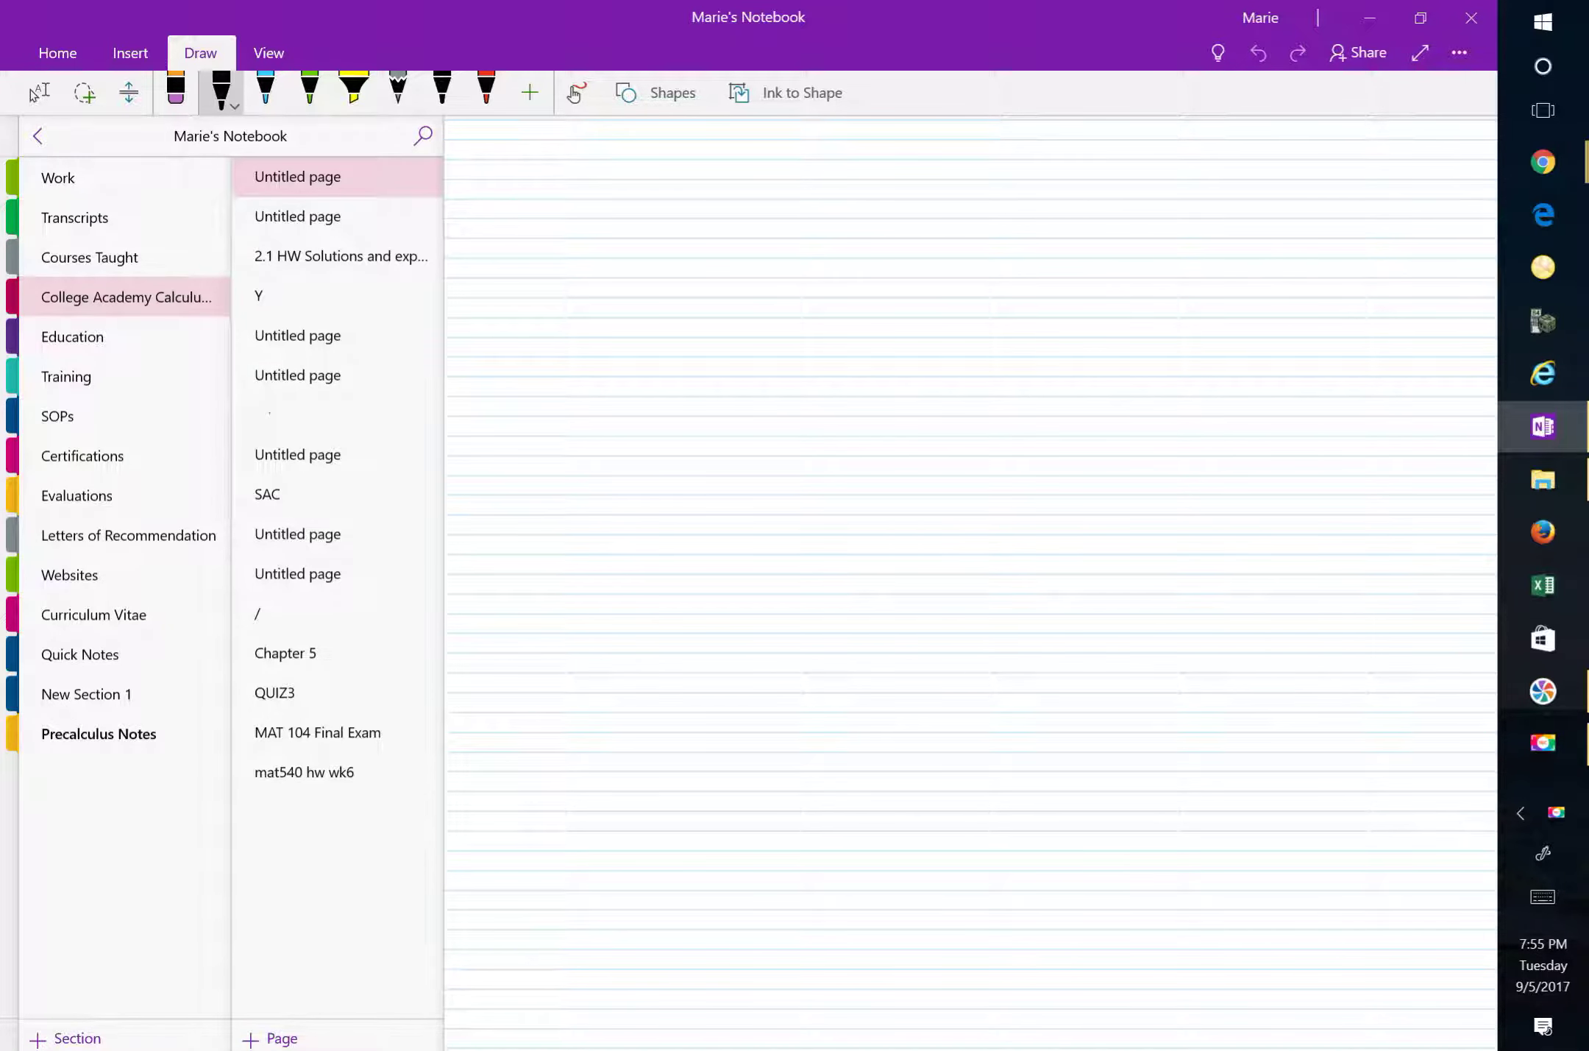
Hand-draw six blanks labelled L, L, L, N, N, N across the page.
{"action": "mouse_move", "coordinate": [503, 336]}
{"action": "left_mouse_down"}
{"action": "mouse_move", "coordinate": [606, 343]}
{"action": "mouse_move", "coordinate": [596, 391]}
{"action": "left_mouse_up"}
{"action": "mouse_move", "coordinate": [674, 351]}
{"action": "left_mouse_down"}
{"action": "mouse_move", "coordinate": [777, 349]}
{"action": "mouse_move", "coordinate": [706, 400]}
{"action": "mouse_move", "coordinate": [898, 357]}
{"action": "mouse_move", "coordinate": [889, 416]}
{"action": "left_mouse_up"}
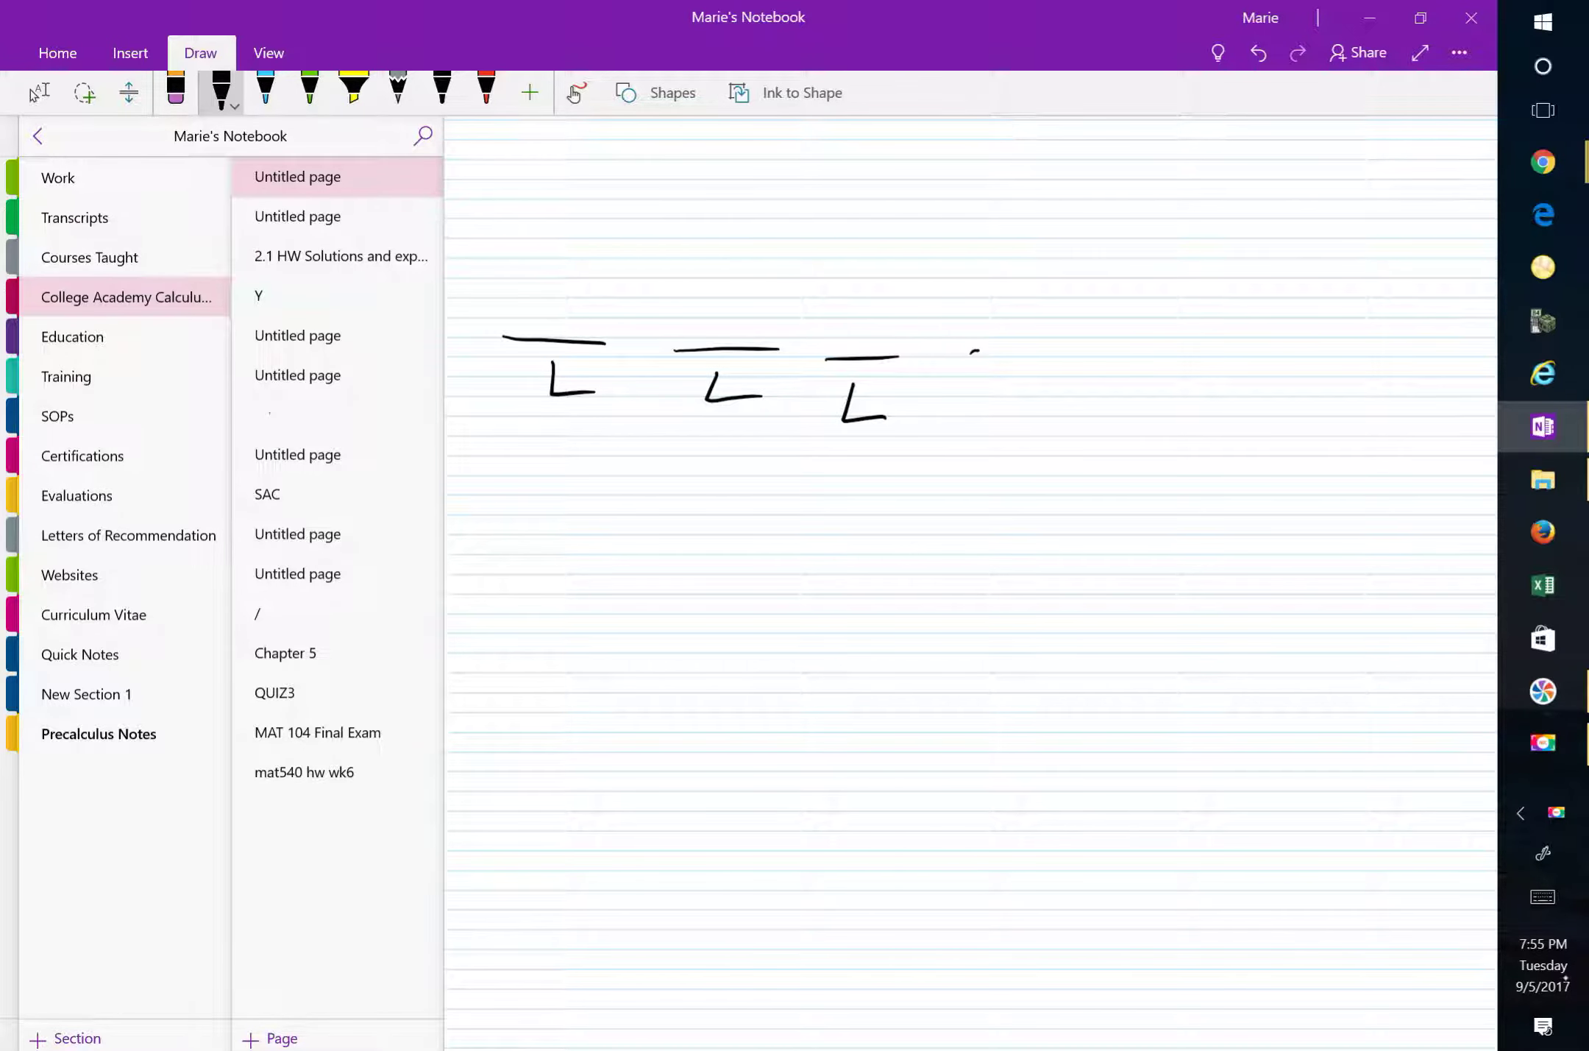
{"action": "left_click_drag", "start_coordinate": [973, 352], "coordinate": [1091, 352]}
{"action": "left_click_drag", "start_coordinate": [1001, 429], "coordinate": [1039, 388]}
{"action": "left_click_drag", "start_coordinate": [1127, 357], "coordinate": [1232, 352]}
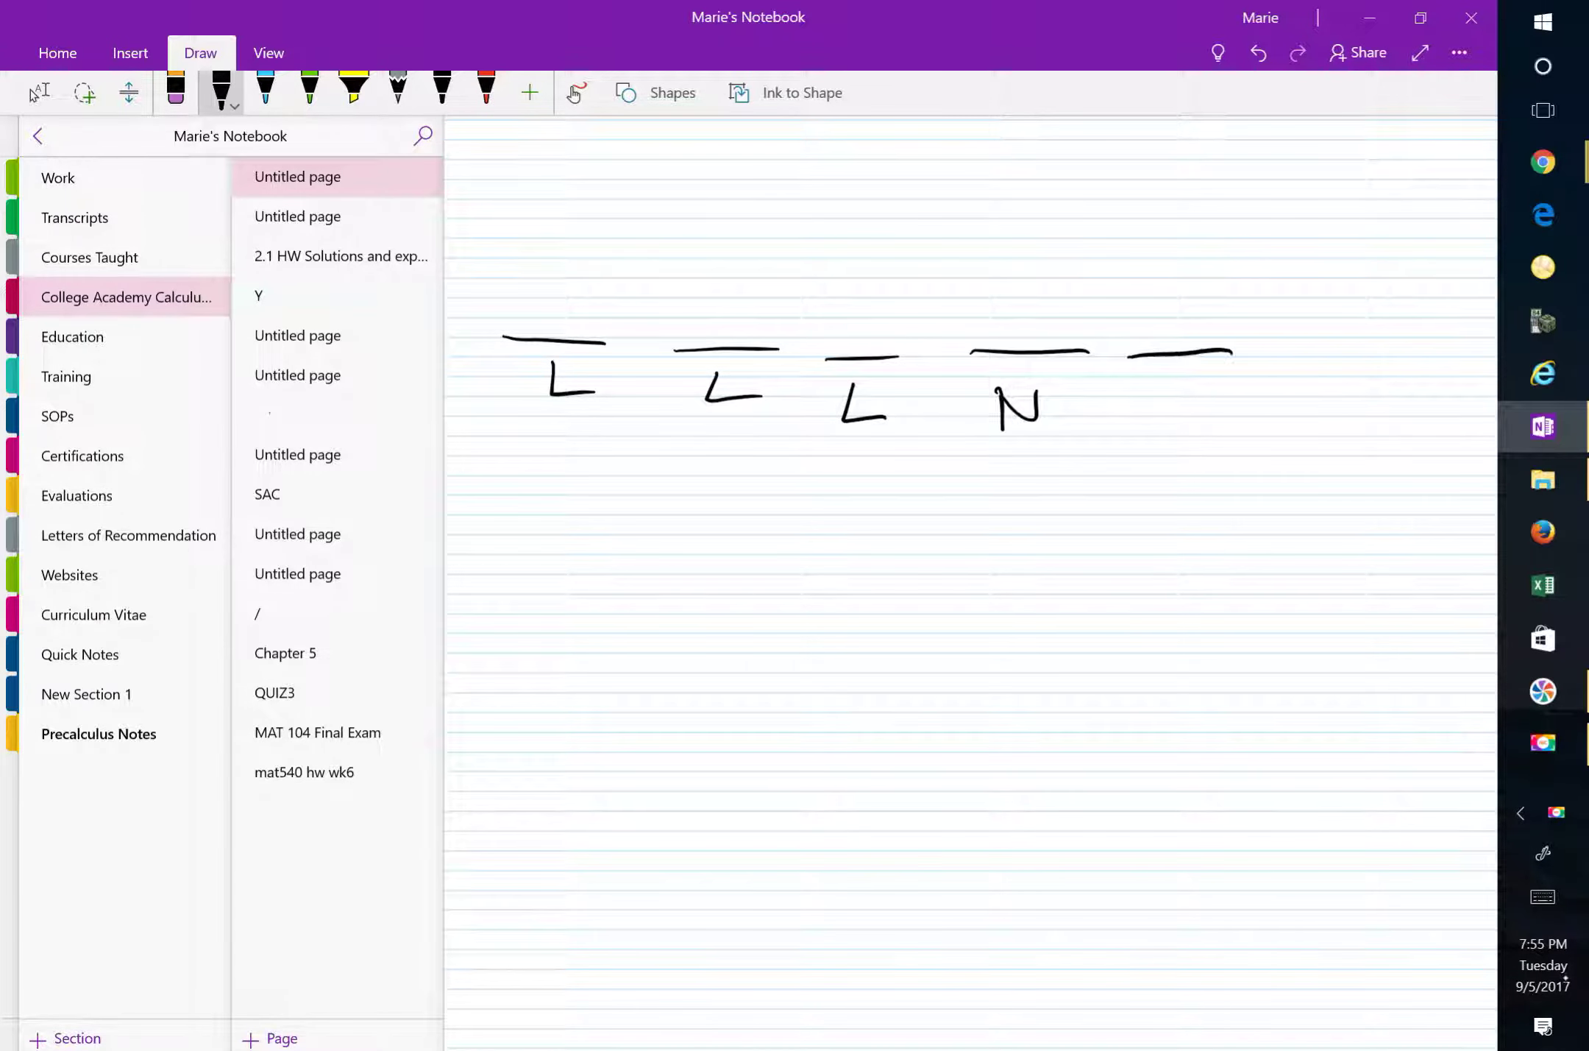
{"action": "mouse_move", "coordinate": [1168, 420]}
{"action": "left_mouse_down"}
{"action": "mouse_move", "coordinate": [1170, 390]}
{"action": "mouse_move", "coordinate": [1206, 389]}
{"action": "left_mouse_up"}
{"action": "left_click_drag", "start_coordinate": [1295, 358], "coordinate": [1379, 354]}
{"action": "mouse_move", "coordinate": [1317, 392]}
{"action": "left_mouse_down"}
{"action": "mouse_move", "coordinate": [1322, 432]}
{"action": "mouse_move", "coordinate": [1369, 376]}
{"action": "left_mouse_up"}
Add five multiplication dots between the six blanks.
{"action": "left_click_drag", "start_coordinate": [645, 322], "coordinate": [639, 322]}
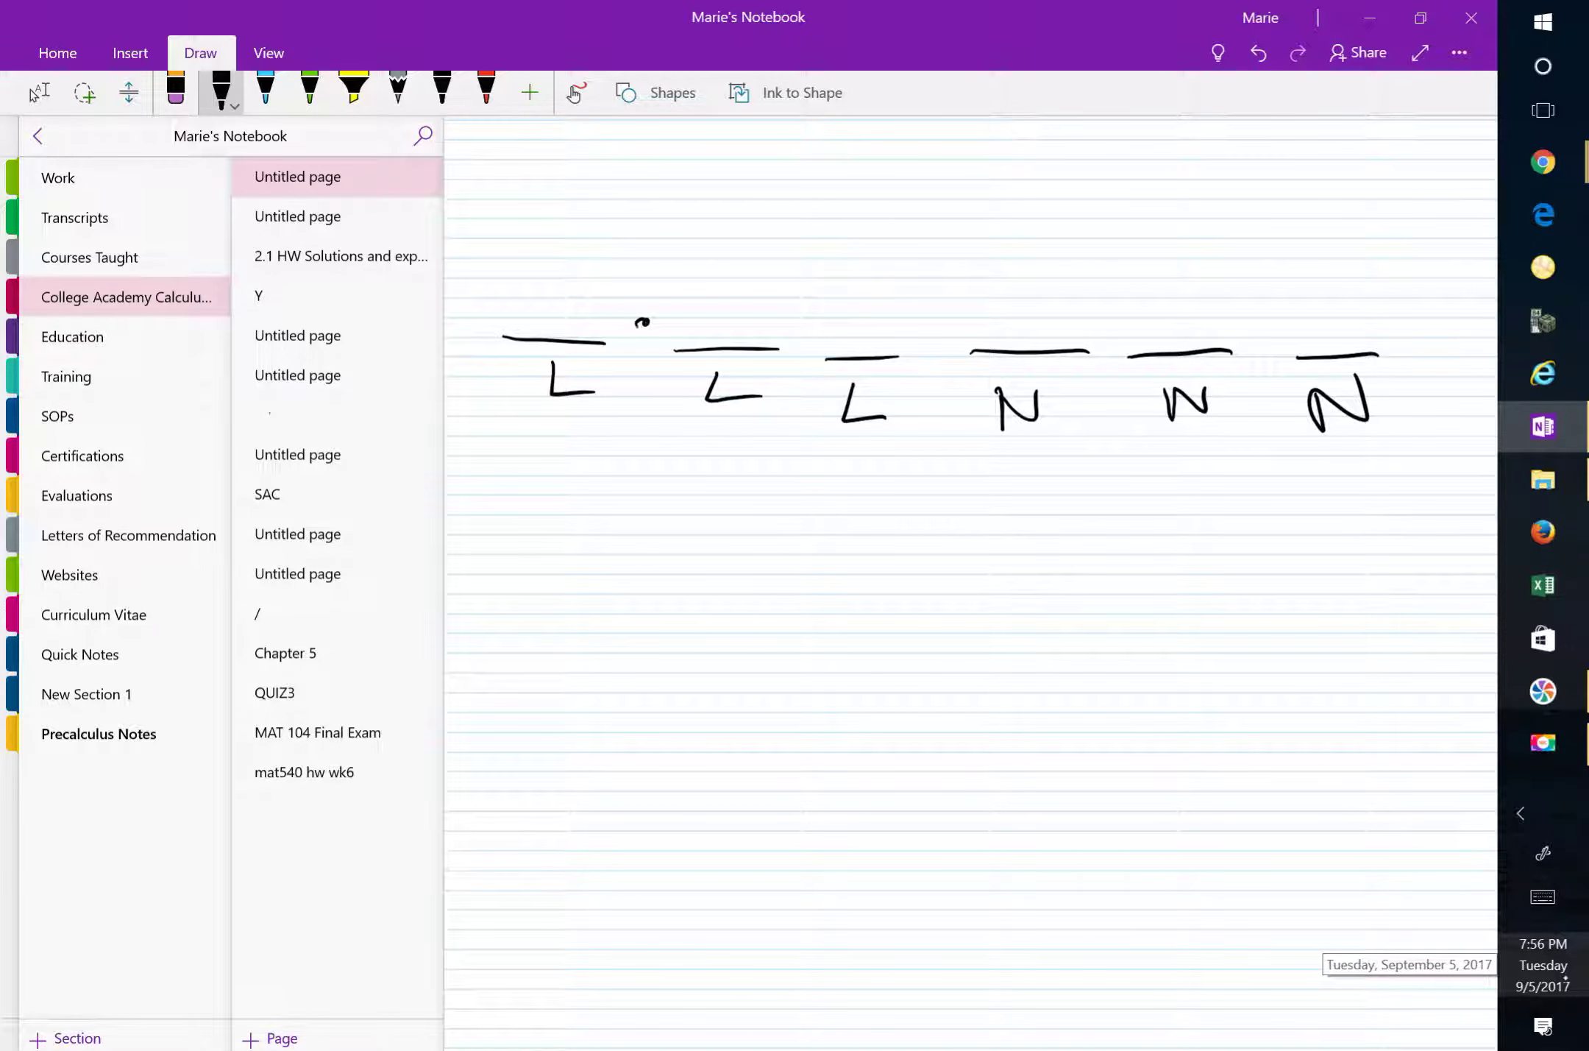
{"action": "left_click", "coordinate": [804, 317]}
{"action": "left_click_drag", "start_coordinate": [919, 321], "coordinate": [928, 324]}
{"action": "left_click_drag", "start_coordinate": [1098, 318], "coordinate": [1111, 316]}
{"action": "left_click_drag", "start_coordinate": [1264, 310], "coordinate": [1268, 311]}
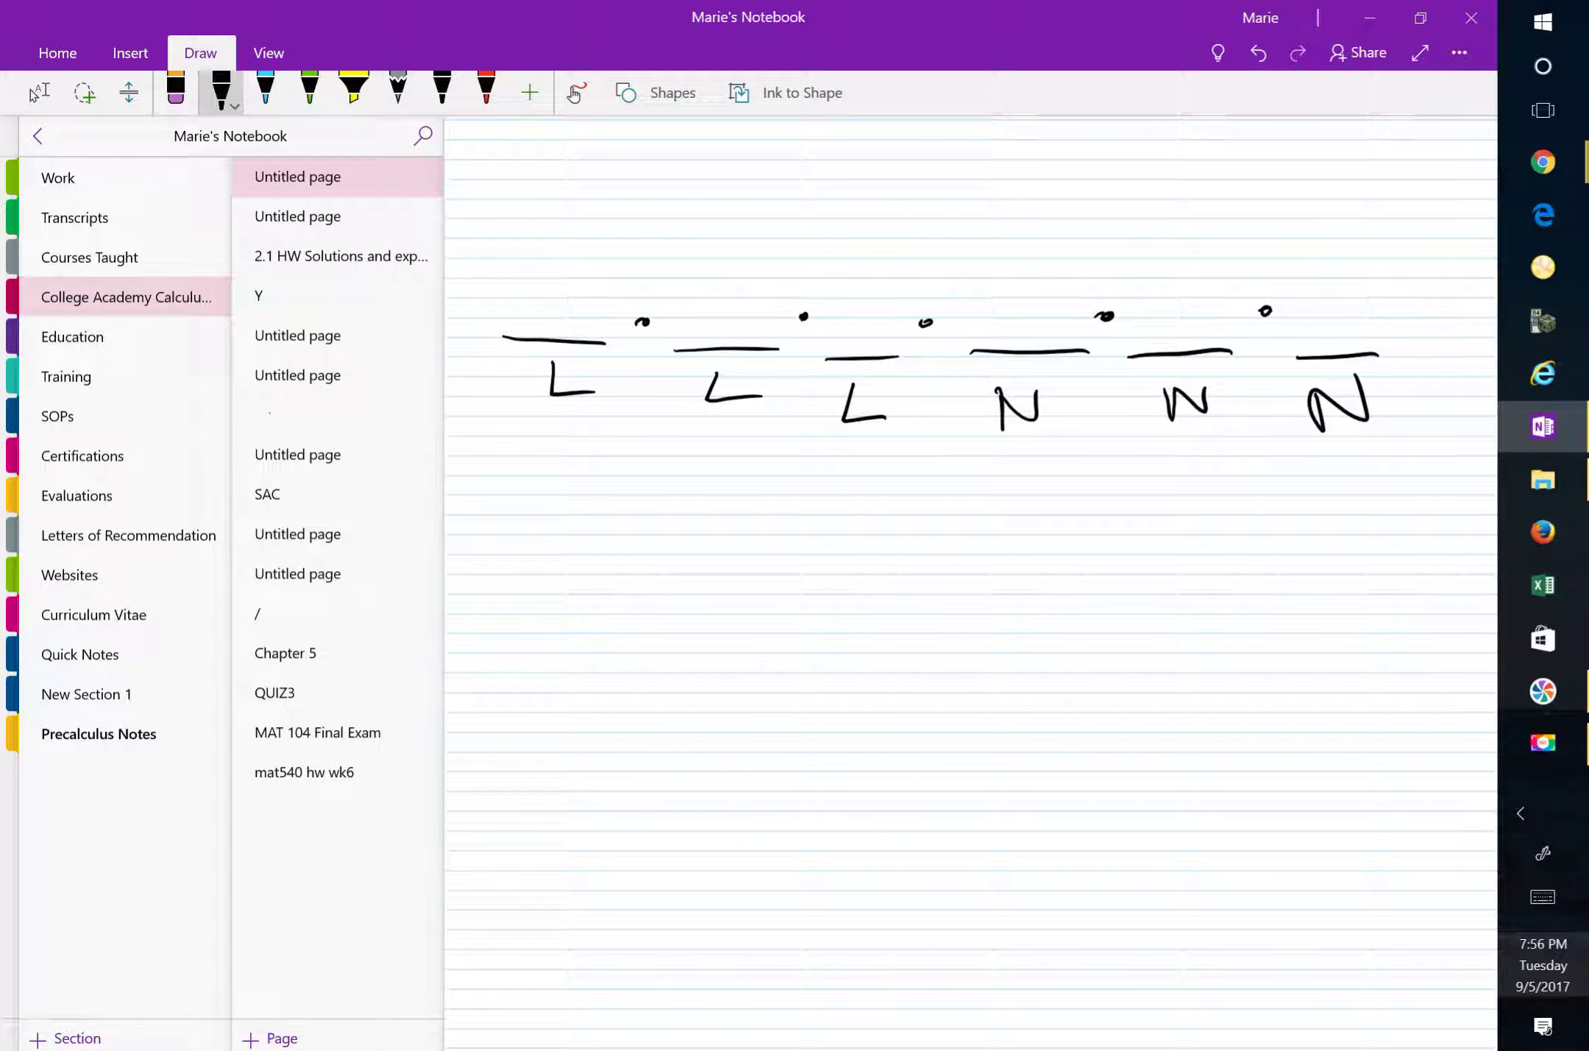
{"action": "mouse_move", "coordinate": [493, 594]}
{"action": "left_mouse_down"}
{"action": "mouse_move", "coordinate": [493, 543]}
{"action": "mouse_move", "coordinate": [513, 604]}
{"action": "mouse_move", "coordinate": [512, 567]}
{"action": "left_mouse_up"}
{"action": "mouse_move", "coordinate": [541, 549]}
{"action": "left_mouse_down"}
{"action": "mouse_move", "coordinate": [538, 582]}
{"action": "mouse_move", "coordinate": [636, 569]}
{"action": "left_mouse_up"}
{"action": "mouse_move", "coordinate": [699, 531]}
{"action": "left_mouse_down"}
{"action": "mouse_move", "coordinate": [695, 567]}
{"action": "mouse_move", "coordinate": [723, 569]}
{"action": "left_mouse_up"}
{"action": "mouse_move", "coordinate": [724, 527]}
{"action": "left_mouse_down"}
{"action": "mouse_move", "coordinate": [750, 524]}
{"action": "mouse_move", "coordinate": [750, 541]}
{"action": "left_mouse_up"}
{"action": "mouse_move", "coordinate": [795, 525]}
{"action": "left_mouse_down"}
{"action": "mouse_move", "coordinate": [773, 557]}
{"action": "mouse_move", "coordinate": [805, 563]}
{"action": "mouse_move", "coordinate": [789, 571]}
{"action": "left_mouse_up"}
{"action": "mouse_move", "coordinate": [1008, 521]}
{"action": "left_mouse_down"}
{"action": "mouse_move", "coordinate": [1053, 549]}
{"action": "mouse_move", "coordinate": [1194, 539]}
{"action": "mouse_move", "coordinate": [1185, 556]}
{"action": "left_mouse_up"}
{"action": "mouse_move", "coordinate": [1213, 526]}
{"action": "left_mouse_down"}
{"action": "mouse_move", "coordinate": [1216, 547]}
{"action": "mouse_move", "coordinate": [1237, 519]}
{"action": "mouse_move", "coordinate": [1327, 555]}
{"action": "mouse_move", "coordinate": [1401, 522]}
{"action": "mouse_move", "coordinate": [1414, 561]}
{"action": "left_mouse_up"}
Write "no repeat" under the letters and under the digits.
{"action": "mouse_move", "coordinate": [582, 680]}
{"action": "left_mouse_down"}
{"action": "mouse_move", "coordinate": [611, 680]}
{"action": "mouse_move", "coordinate": [634, 650]}
{"action": "mouse_move", "coordinate": [710, 655]}
{"action": "left_mouse_up"}
{"action": "mouse_move", "coordinate": [728, 663]}
{"action": "left_mouse_down"}
{"action": "mouse_move", "coordinate": [755, 699]}
{"action": "mouse_move", "coordinate": [768, 676]}
{"action": "mouse_move", "coordinate": [858, 666]}
{"action": "left_mouse_up"}
{"action": "mouse_move", "coordinate": [857, 596]}
{"action": "left_mouse_down"}
{"action": "mouse_move", "coordinate": [854, 666]}
{"action": "mouse_move", "coordinate": [896, 621]}
{"action": "left_mouse_up"}
{"action": "mouse_move", "coordinate": [1073, 657]}
{"action": "left_mouse_down"}
{"action": "mouse_move", "coordinate": [1108, 658]}
{"action": "mouse_move", "coordinate": [1133, 629]}
{"action": "mouse_move", "coordinate": [1217, 631]}
{"action": "mouse_move", "coordinate": [1247, 640]}
{"action": "mouse_move", "coordinate": [1267, 684]}
{"action": "mouse_move", "coordinate": [1311, 643]}
{"action": "mouse_move", "coordinate": [1364, 645]}
{"action": "mouse_move", "coordinate": [1390, 601]}
{"action": "left_mouse_up"}
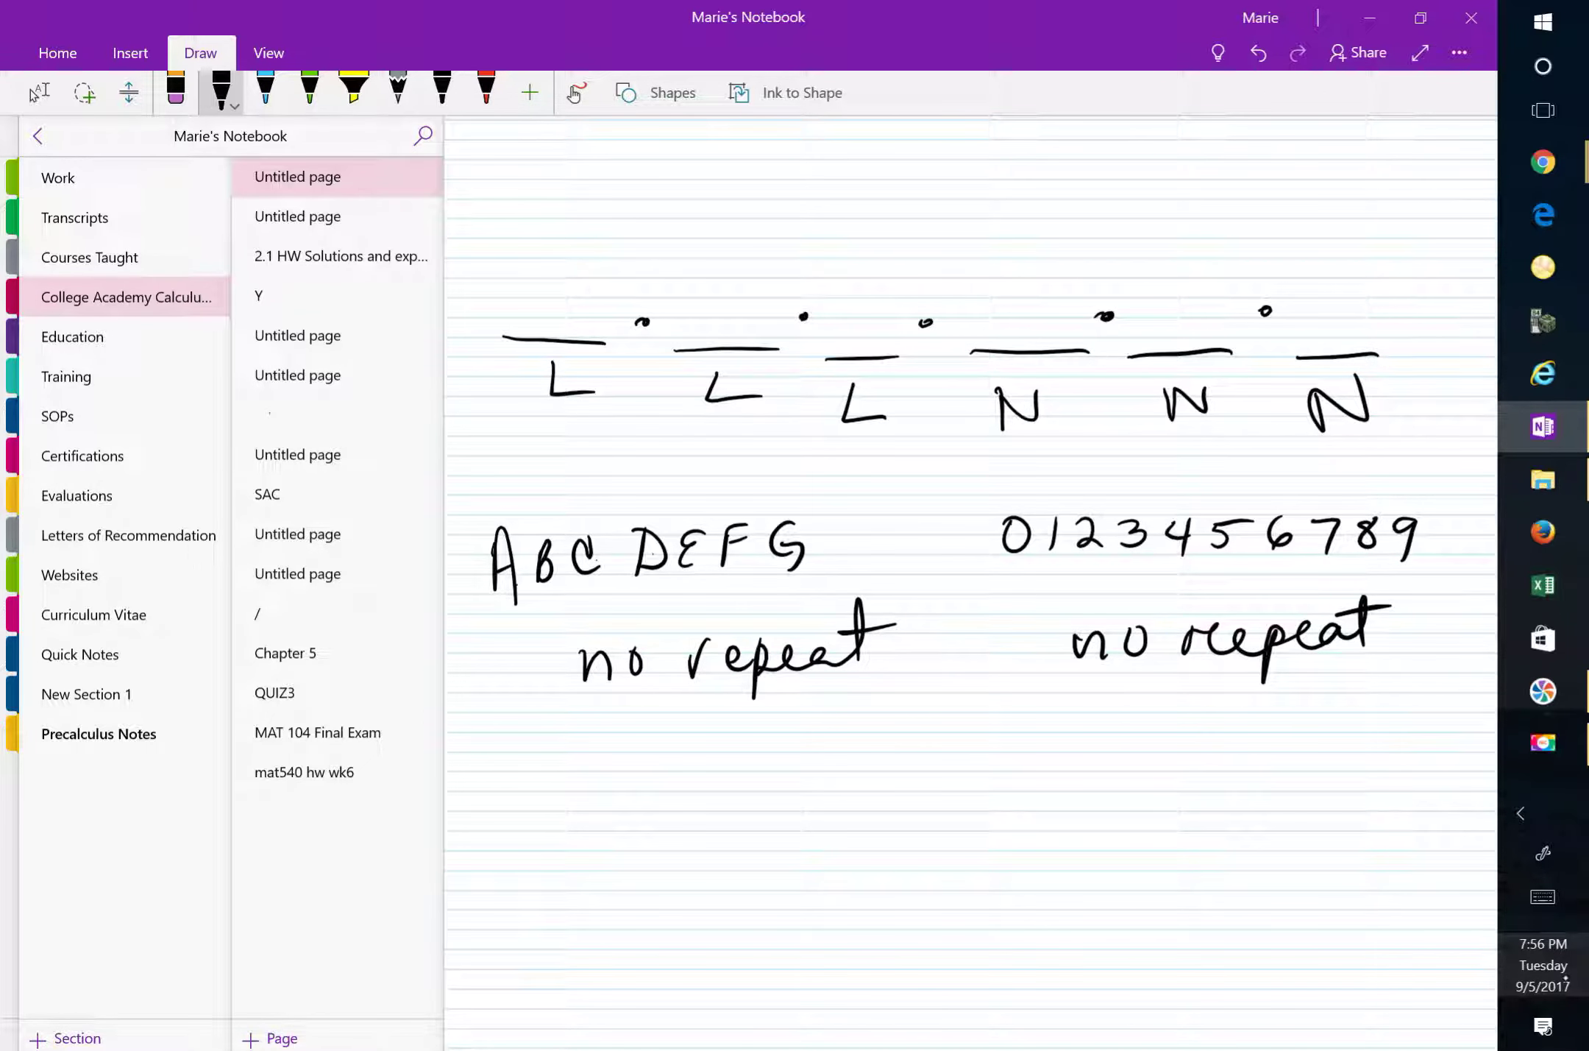
Fill the L blanks with 7, 6, 5 and cross out the letter A.
{"action": "mouse_move", "coordinate": [543, 259]}
{"action": "left_mouse_down"}
{"action": "mouse_move", "coordinate": [578, 266]}
{"action": "mouse_move", "coordinate": [565, 320]}
{"action": "left_mouse_up"}
{"action": "left_click_drag", "start_coordinate": [554, 472], "coordinate": [484, 606]}
{"action": "left_click_drag", "start_coordinate": [752, 252], "coordinate": [738, 303]}
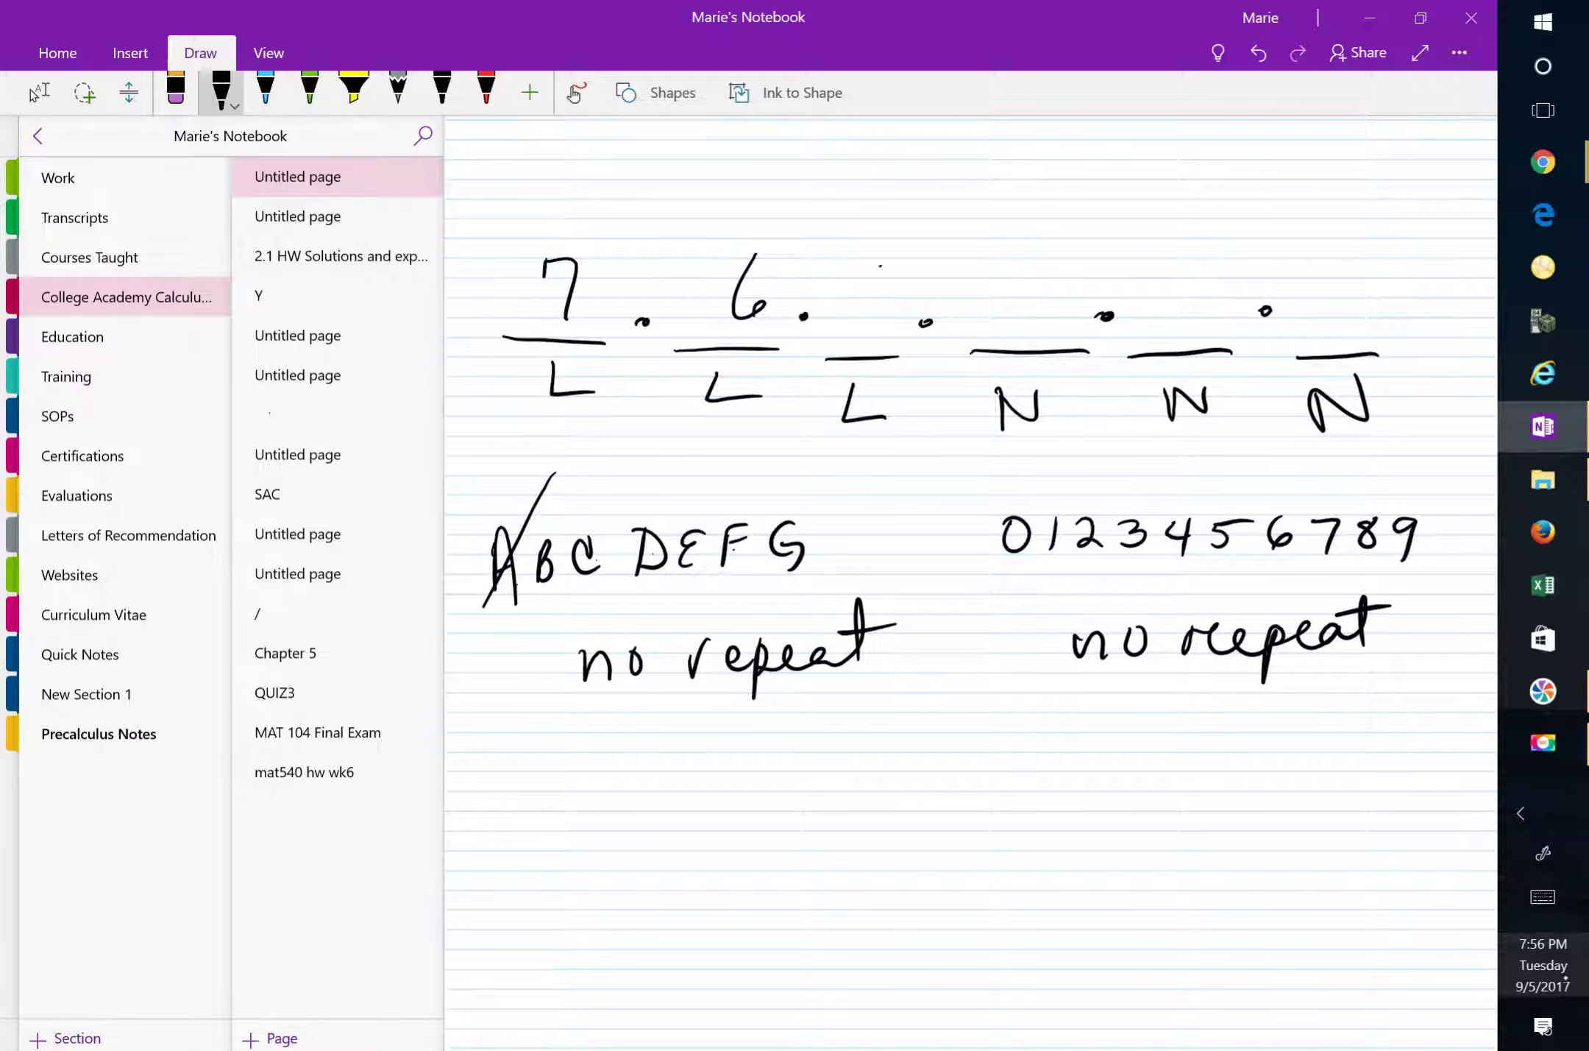
{"action": "left_click_drag", "start_coordinate": [881, 266], "coordinate": [842, 321]}
Cross out B and C and underline the remaining letters DEFG.
{"action": "left_click_drag", "start_coordinate": [581, 492], "coordinate": [500, 645]}
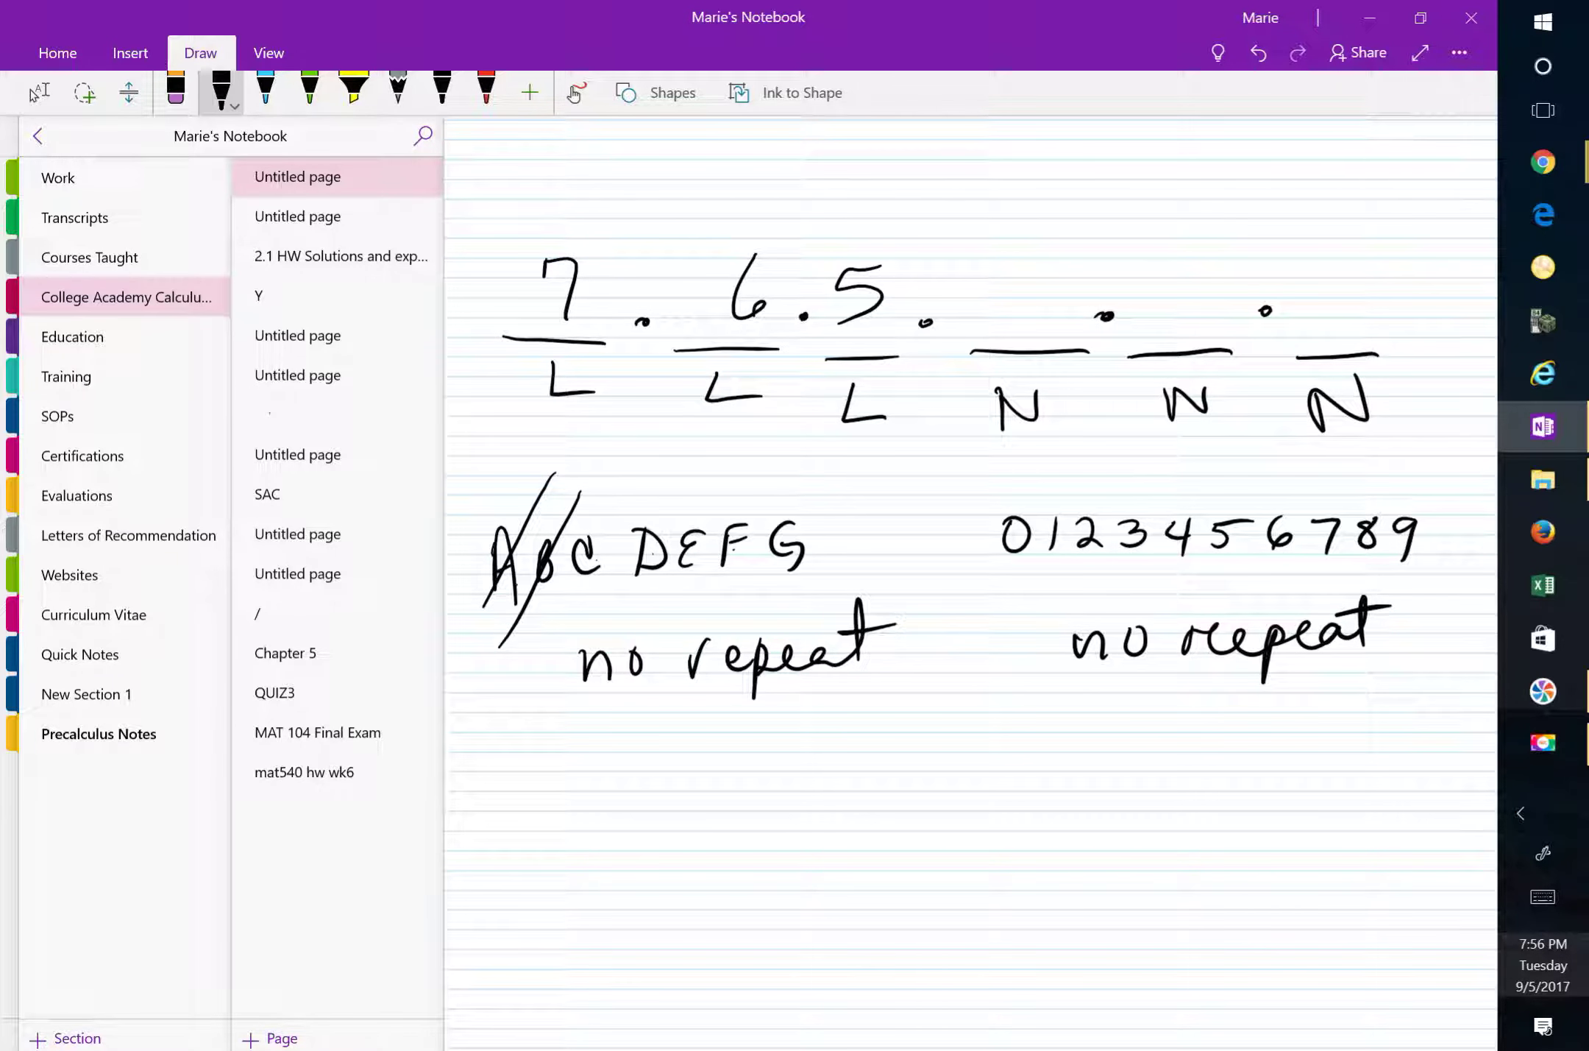
{"action": "left_click_drag", "start_coordinate": [626, 510], "coordinate": [544, 631]}
{"action": "left_click_drag", "start_coordinate": [648, 593], "coordinate": [852, 596]}
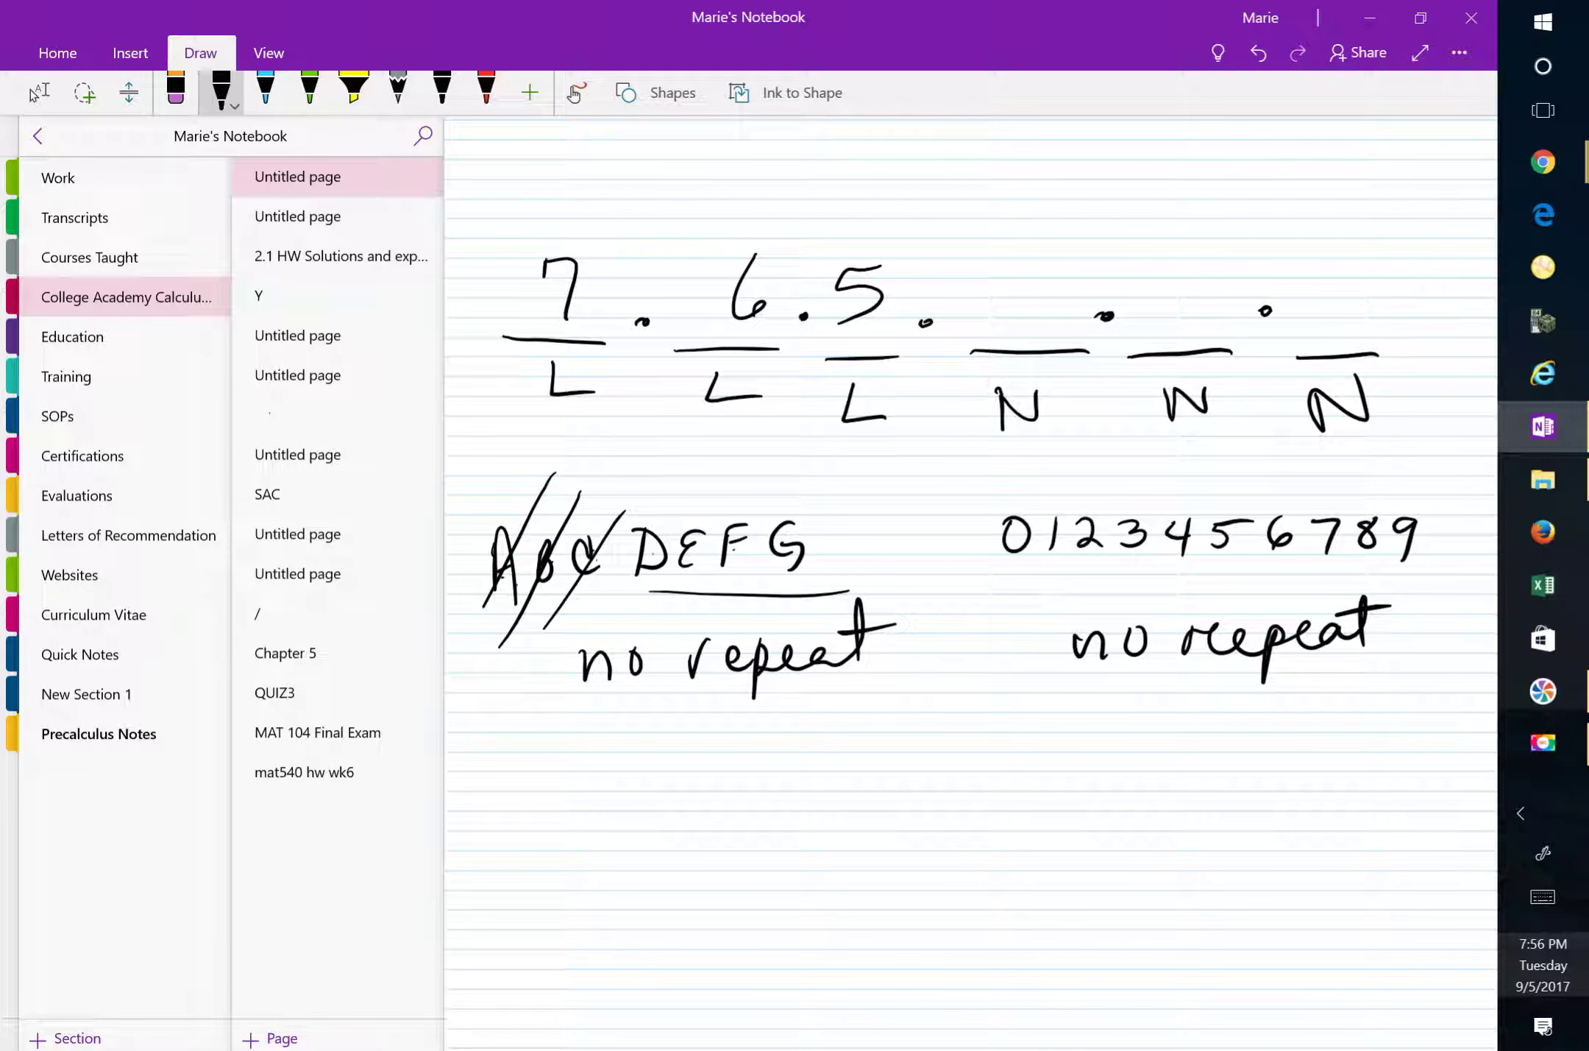
Fill the N blanks with 10, 9, 8 and cross out the digits 0 and 1.
{"action": "mouse_move", "coordinate": [997, 280]}
{"action": "left_mouse_down"}
{"action": "mouse_move", "coordinate": [989, 315]}
{"action": "mouse_move", "coordinate": [1024, 287]}
{"action": "left_mouse_up"}
{"action": "left_click_drag", "start_coordinate": [1002, 498], "coordinate": [1030, 570]}
{"action": "mouse_move", "coordinate": [1188, 275]}
{"action": "left_mouse_down"}
{"action": "mouse_move", "coordinate": [1165, 298]}
{"action": "mouse_move", "coordinate": [1177, 333]}
{"action": "left_mouse_up"}
{"action": "left_click_drag", "start_coordinate": [1076, 506], "coordinate": [1029, 553]}
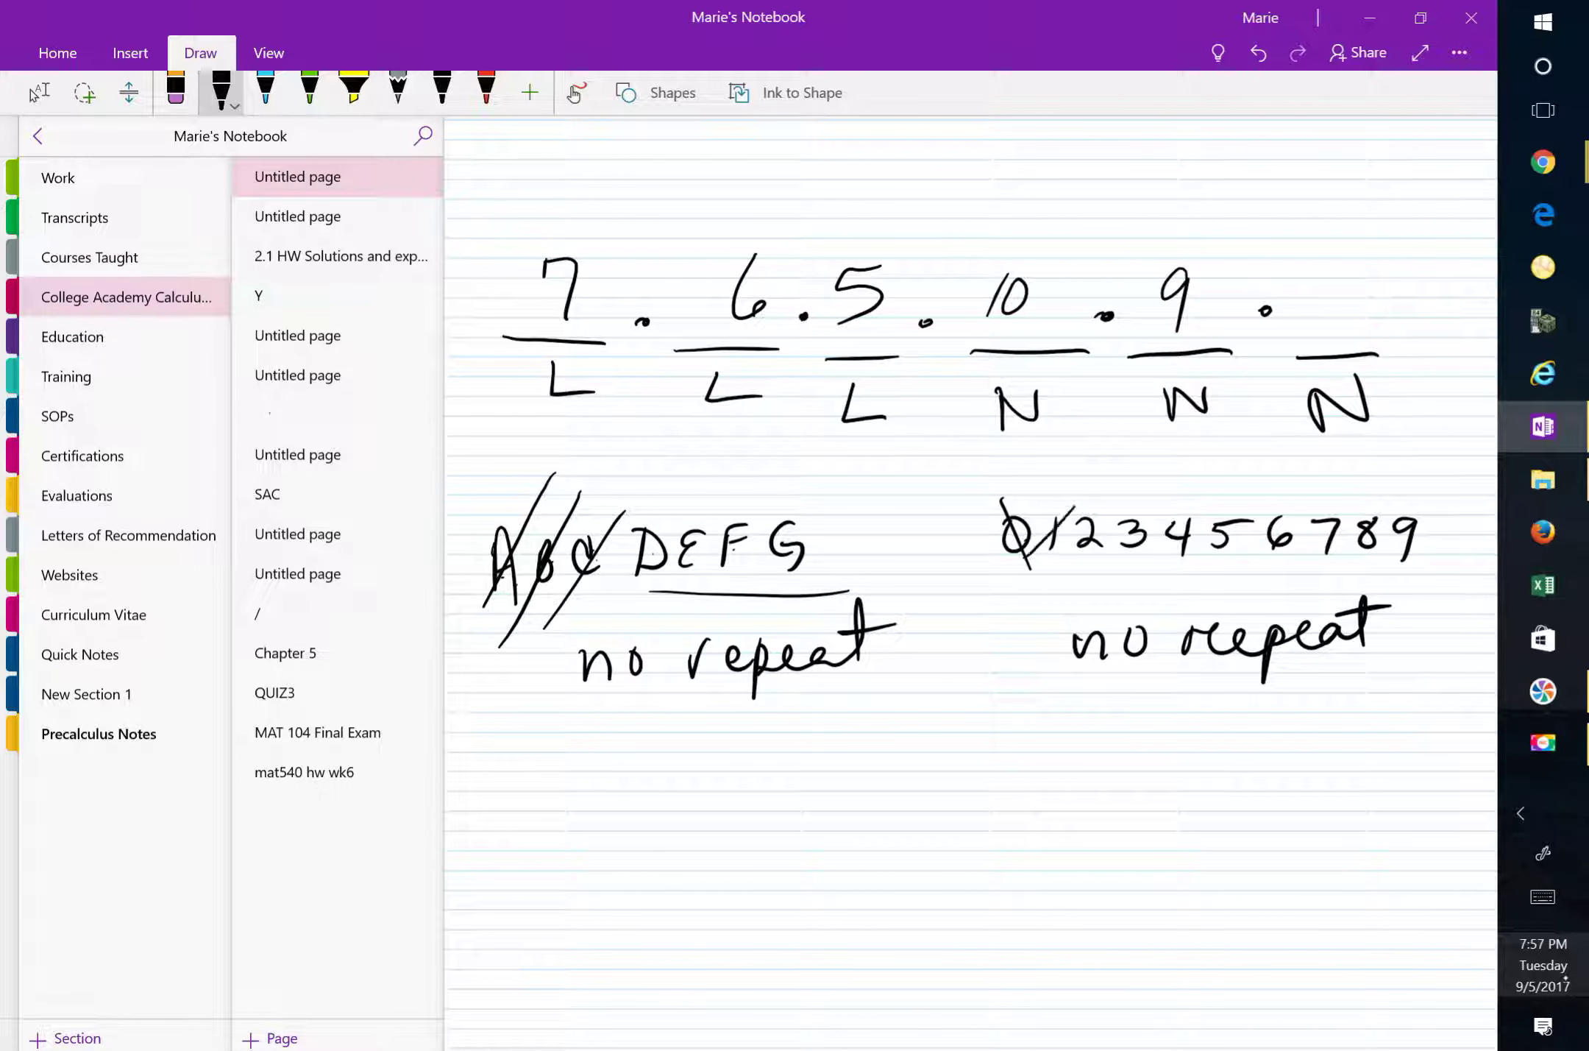
{"action": "left_click_drag", "start_coordinate": [1329, 278], "coordinate": [1346, 263]}
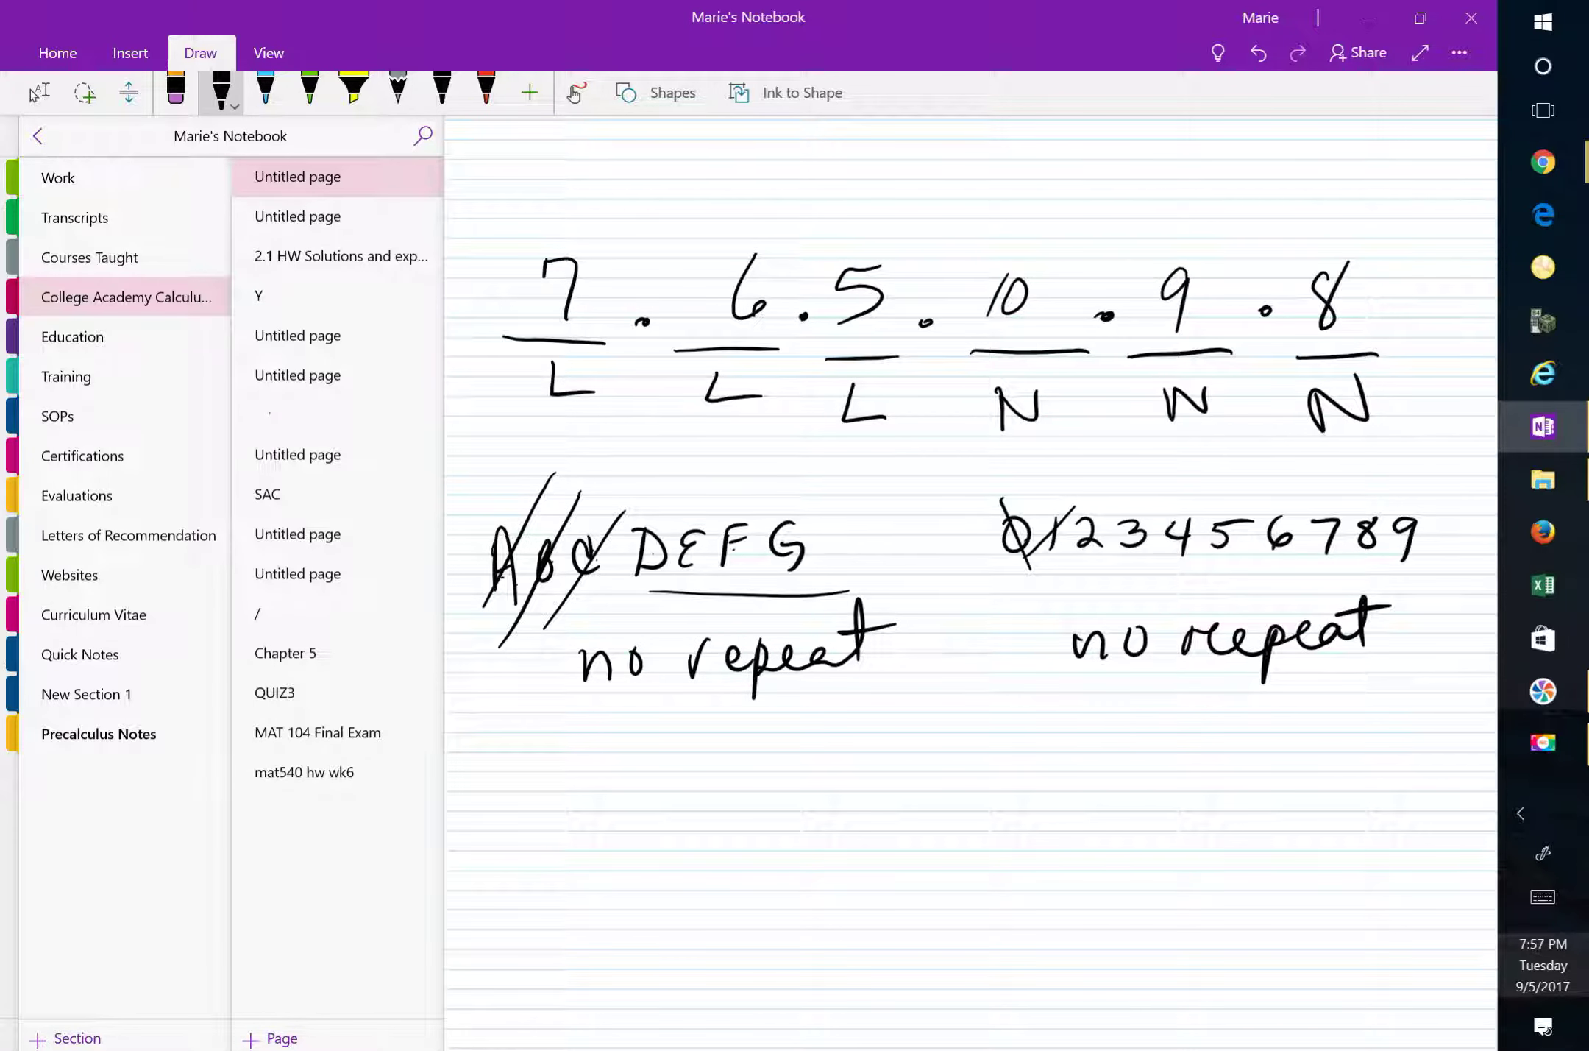